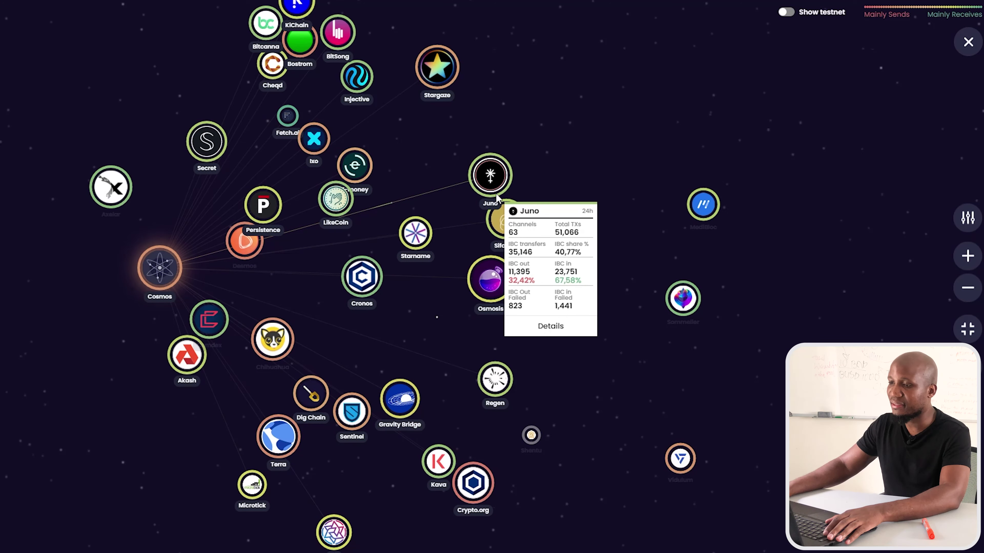
Reposition the Cosmos node on the Map of Zones so it sits beside Osmosis.
{"action": "left_click_drag", "start_coordinate": [155, 272], "coordinate": [113, 297]}
{"action": "mouse_move", "coordinate": [473, 298]}
{"action": "scroll", "coordinate": [472, 294], "scroll_direction": "down", "scroll_amount": 5}
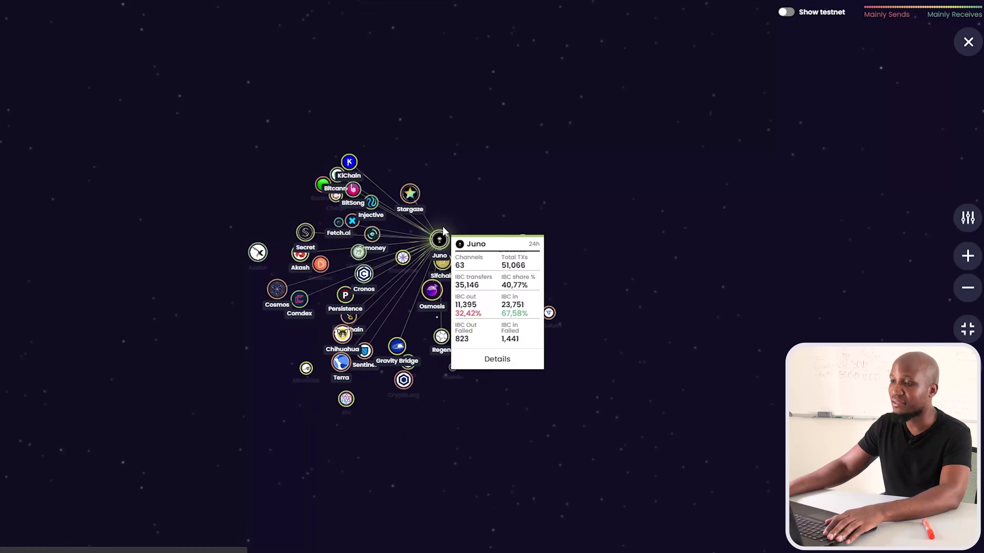
{"action": "scroll", "coordinate": [224, 272], "scroll_direction": "up", "scroll_amount": 5}
{"action": "scroll", "coordinate": [264, 337], "scroll_direction": "down", "scroll_amount": 3}
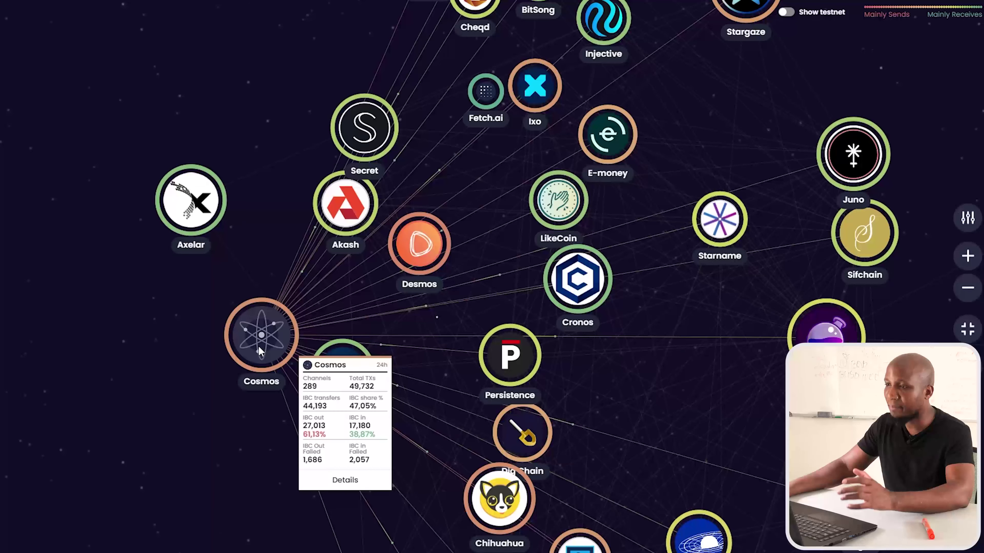
{"action": "left_click_drag", "start_coordinate": [259, 334], "coordinate": [2, 182]}
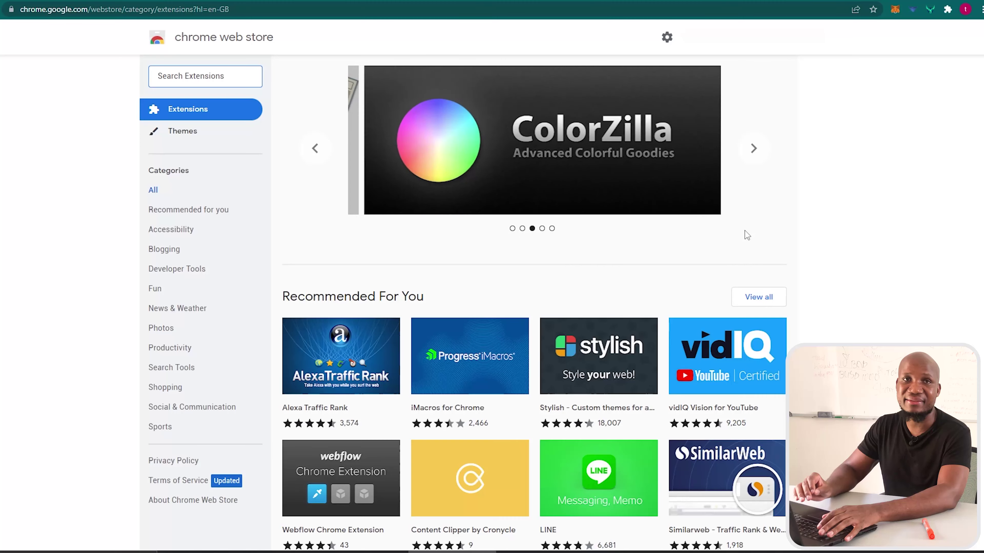
Search the Web Store for 'keplr', open the Keplr extension page, and view its second screenshot.
{"action": "type", "text": "keplr"}
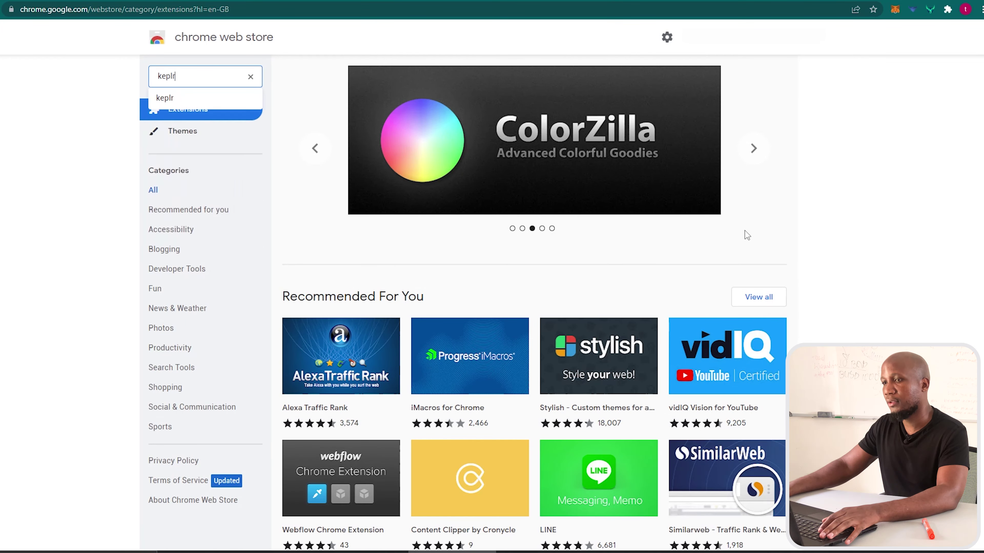
{"action": "key", "text": "Return"}
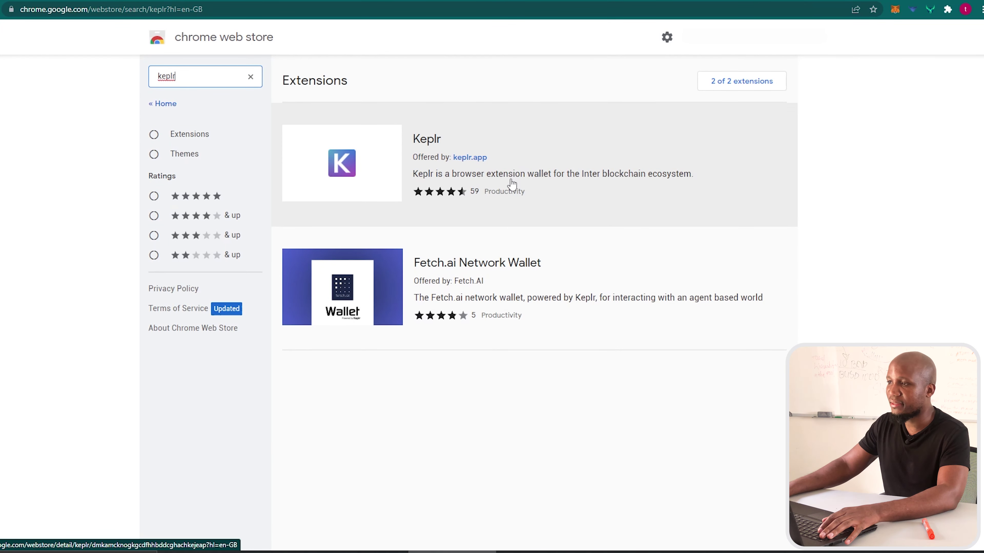
{"action": "left_click", "coordinate": [499, 177]}
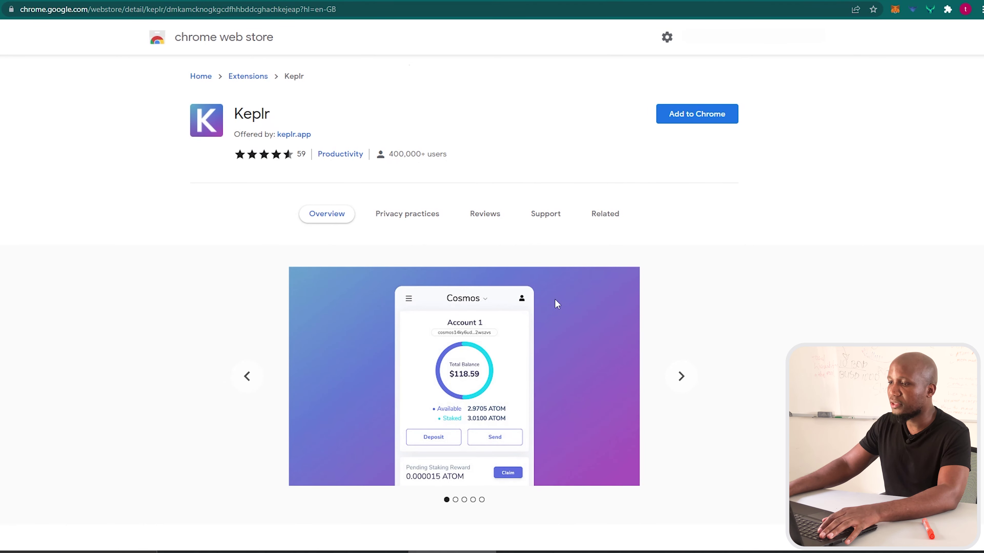
{"action": "left_click", "coordinate": [681, 376]}
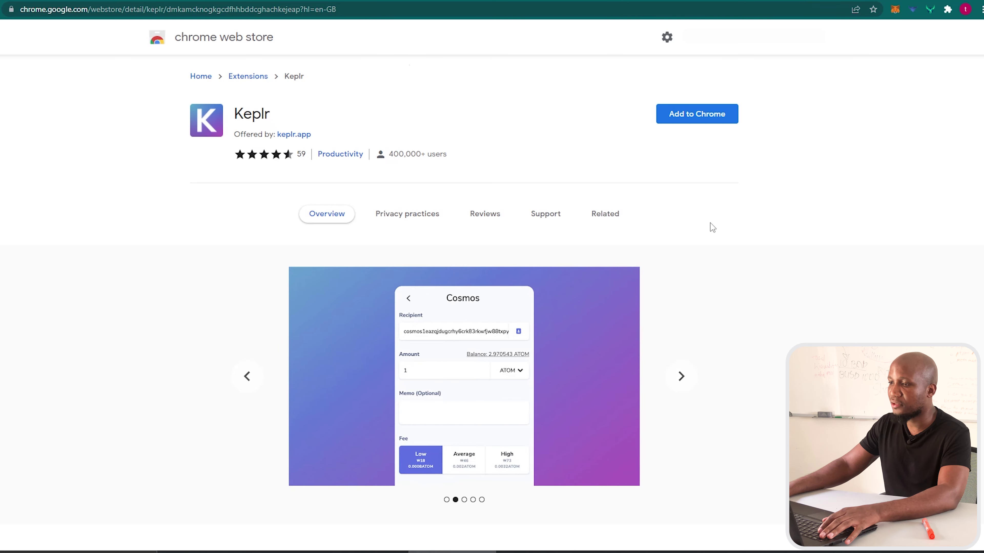
Add the Keplr extension to Chrome and dismiss the confirmation notice.
{"action": "left_click", "coordinate": [696, 116]}
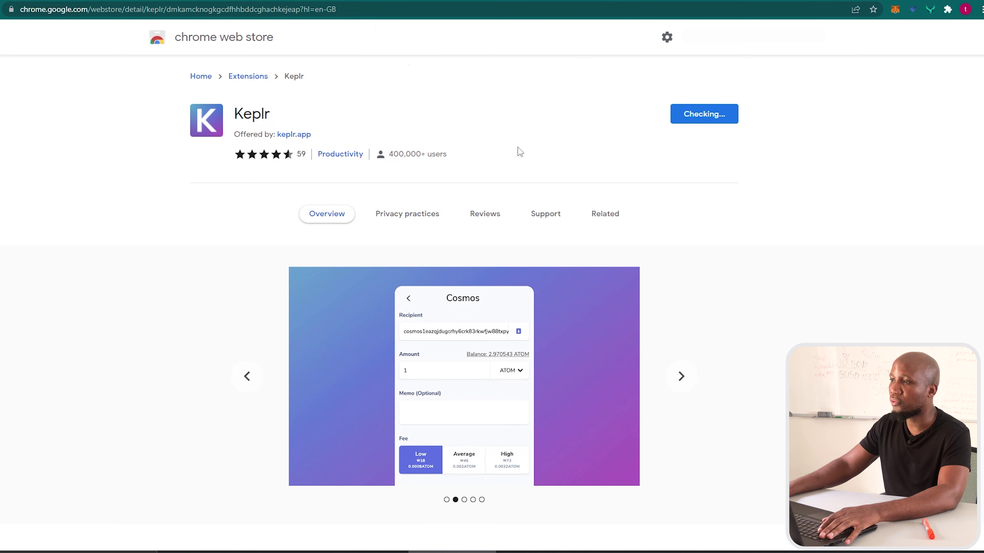
{"action": "left_click", "coordinate": [504, 118]}
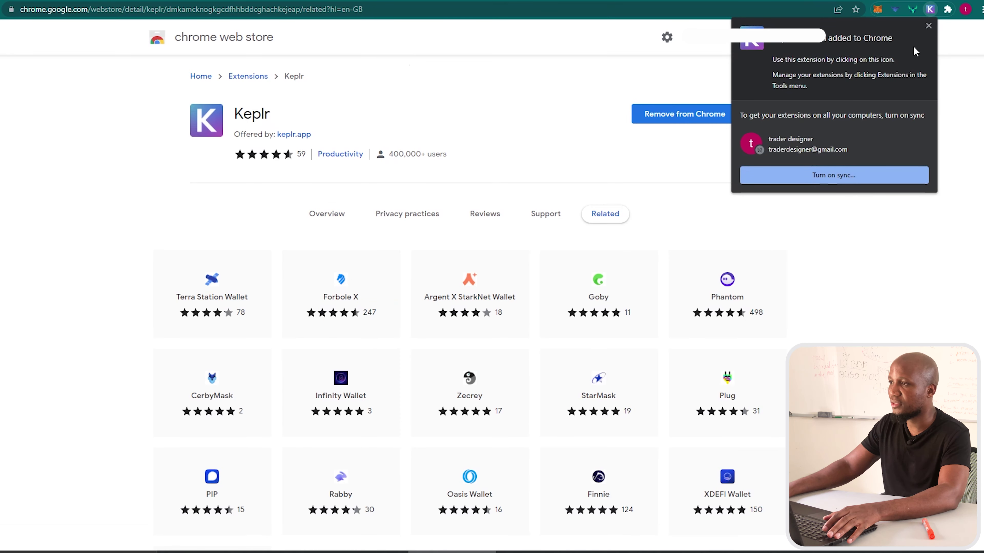
{"action": "left_click", "coordinate": [929, 25]}
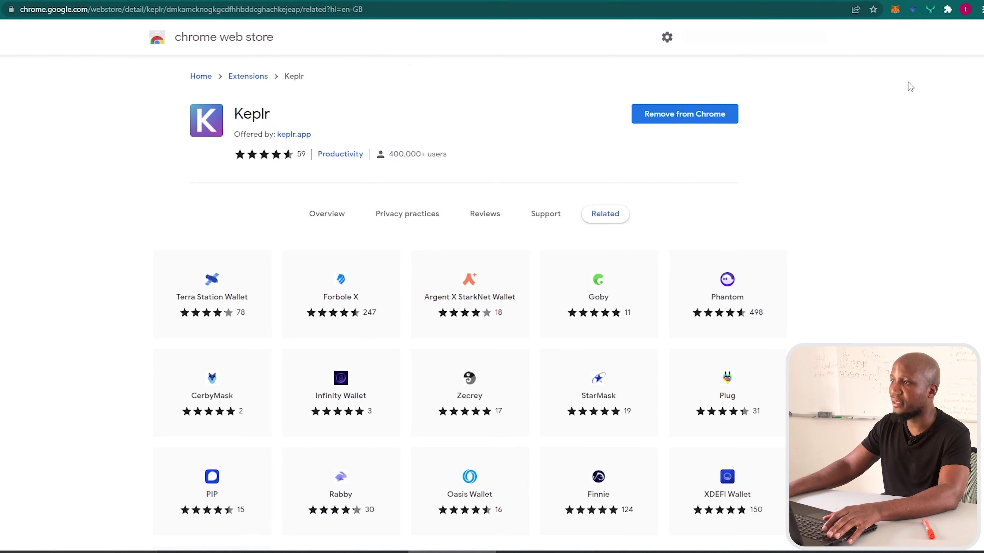
Pin Keplr to the toolbar and launch it to its welcome page.
{"action": "left_click", "coordinate": [948, 10]}
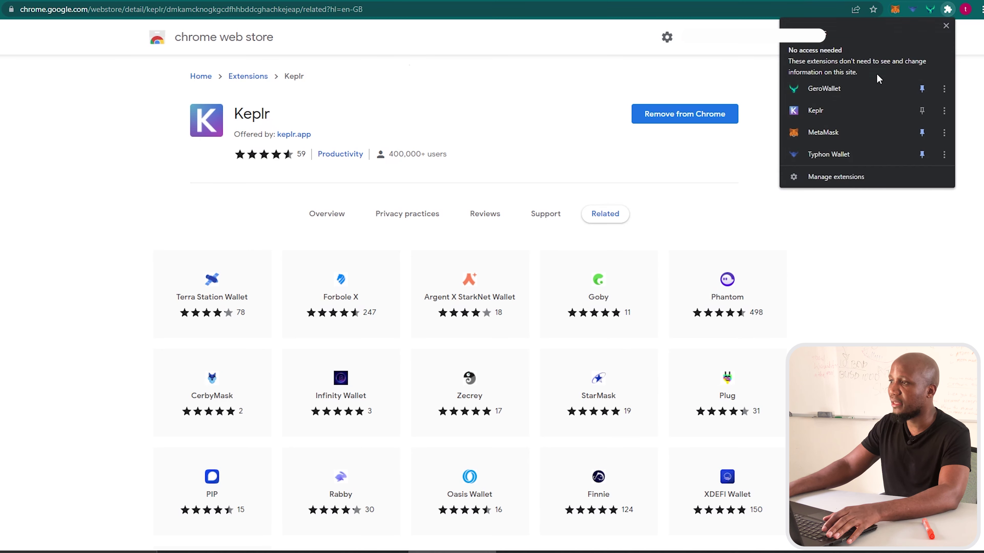
{"action": "left_click", "coordinate": [922, 113]}
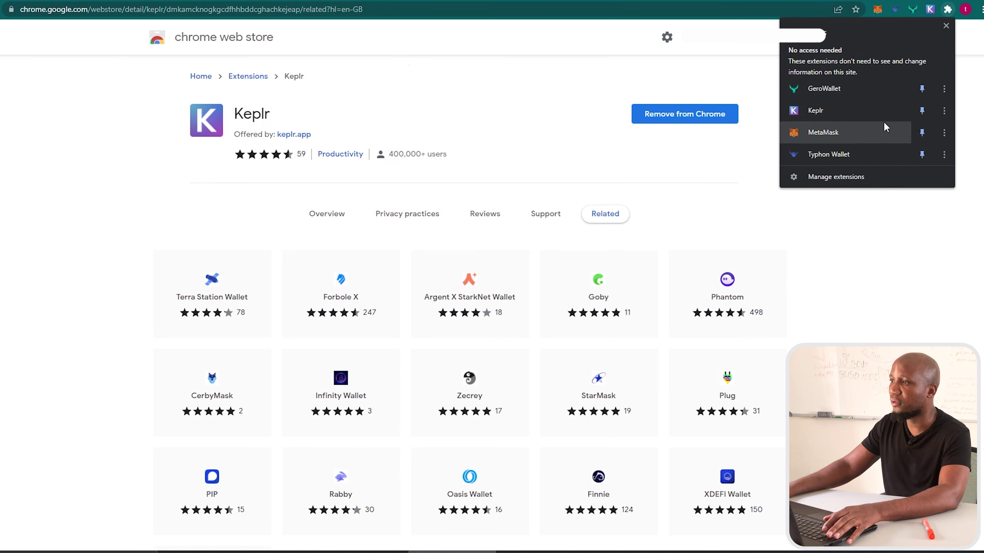
{"action": "left_click", "coordinate": [931, 13]}
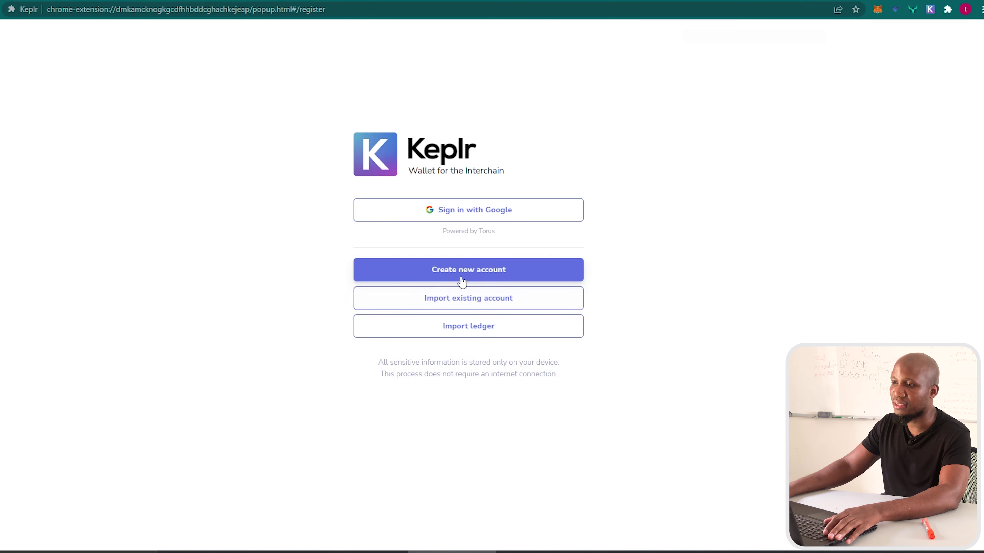
Choose Create new account on the Keplr register page.
{"action": "left_click", "coordinate": [479, 270]}
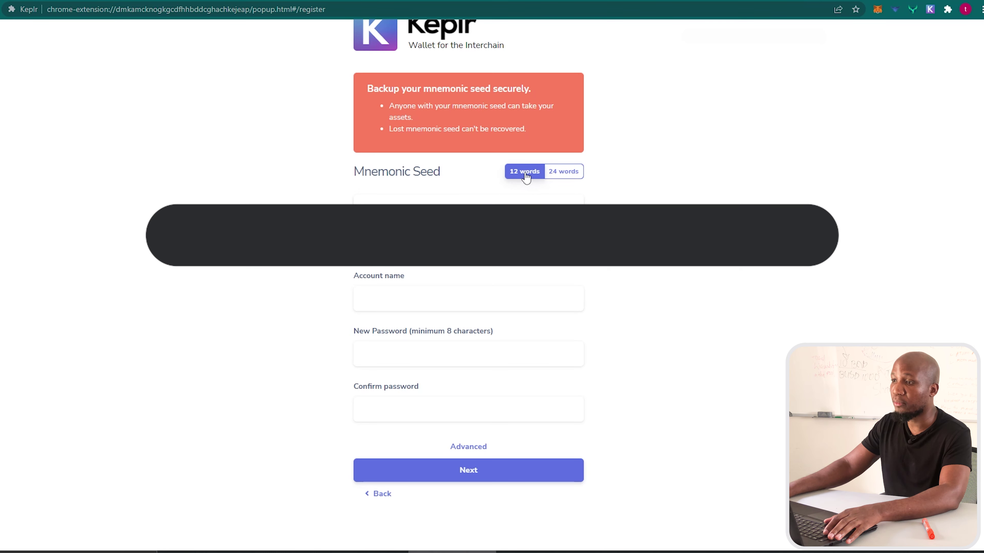
Set up a 12-word seed account named Tutorial with a confirmed password.
{"action": "left_click", "coordinate": [565, 172]}
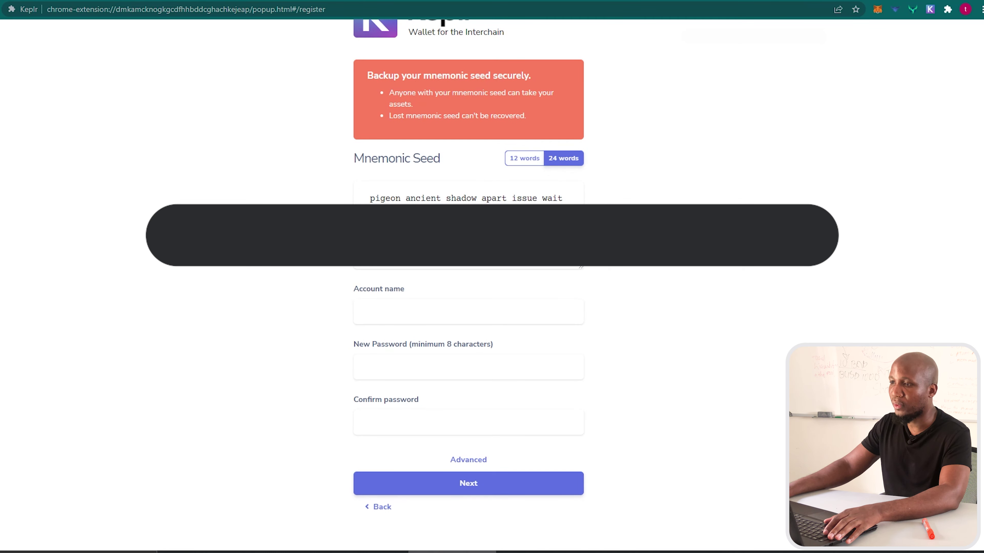
{"action": "left_click", "coordinate": [529, 165]}
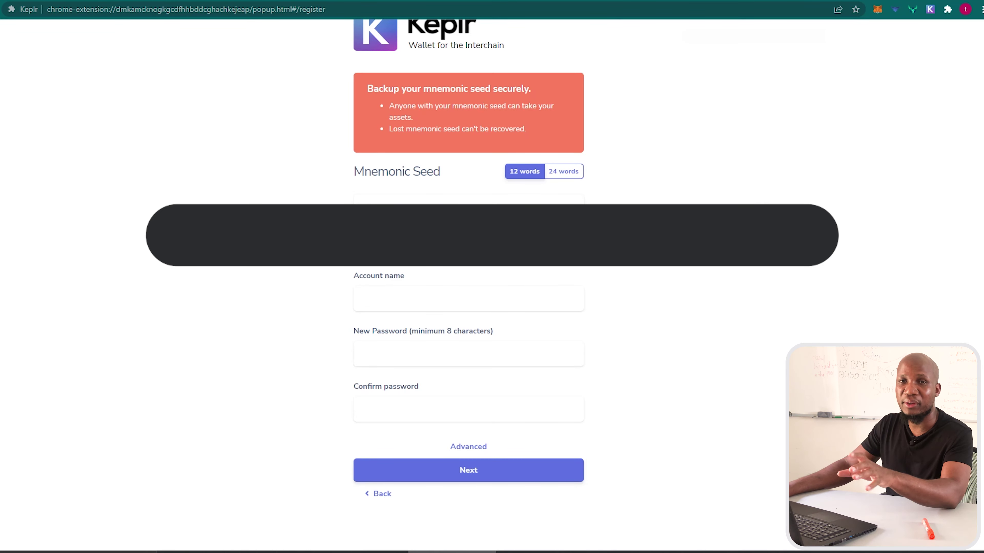
{"action": "left_click", "coordinate": [402, 296]}
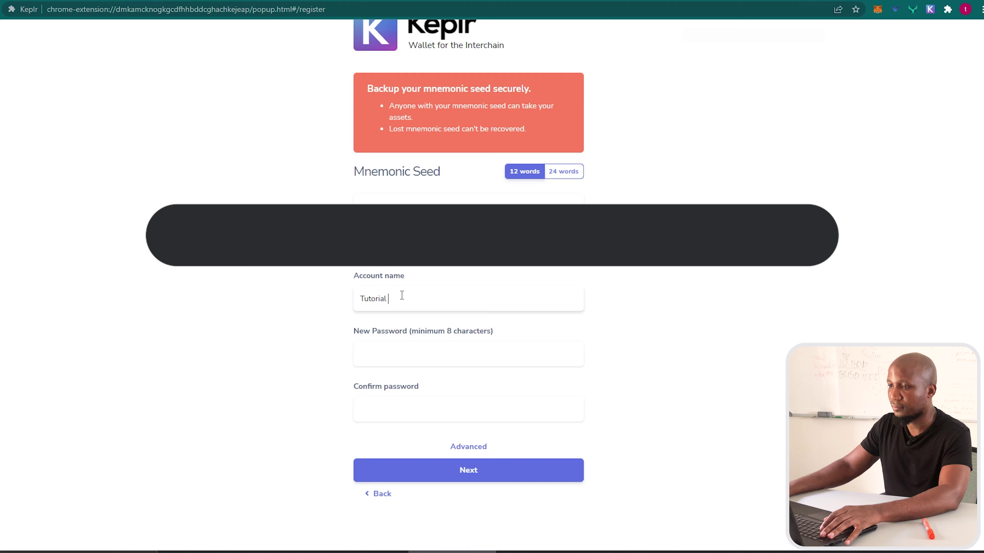
{"action": "left_click", "coordinate": [379, 355]}
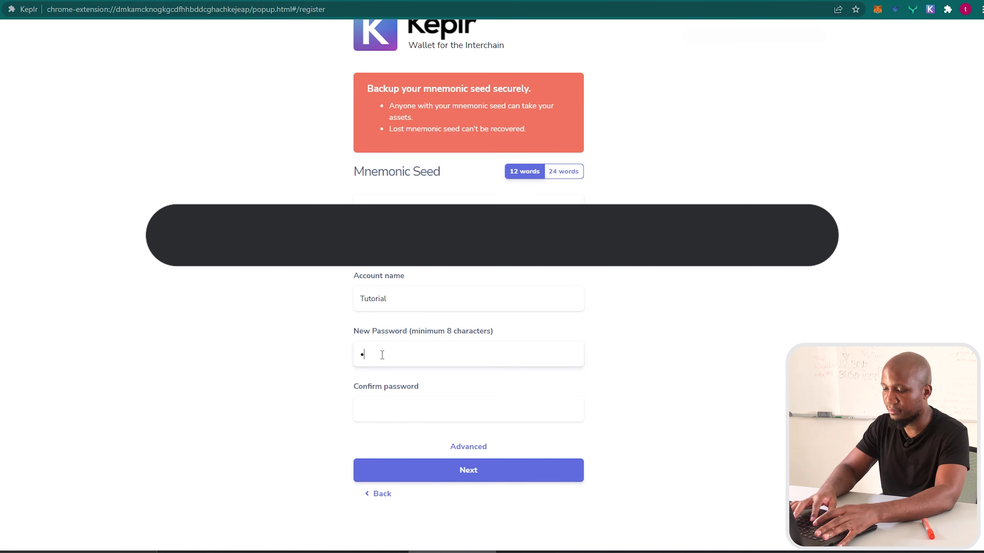
{"action": "left_click", "coordinate": [463, 417]}
{"action": "type", "text": "••••••••••••"}
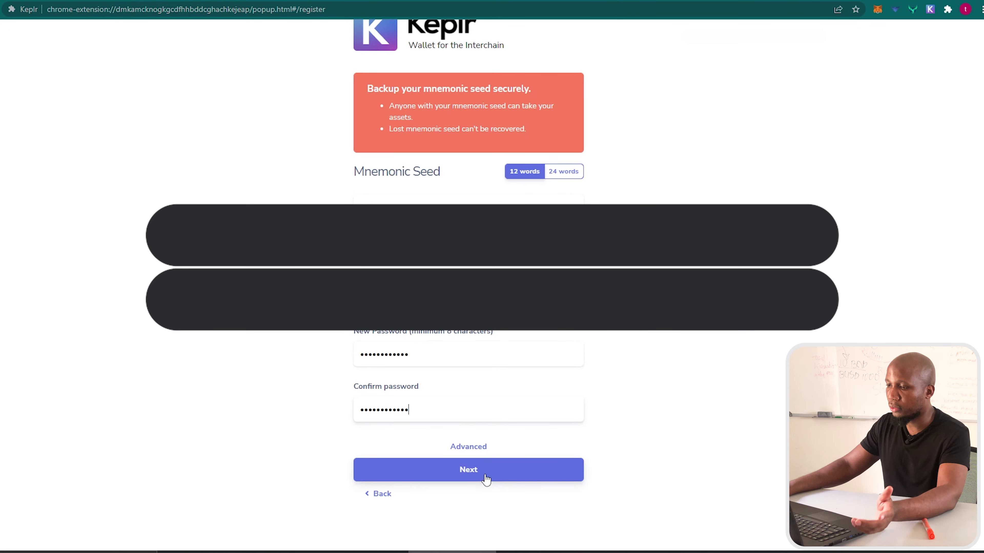
{"action": "left_click", "coordinate": [486, 471]}
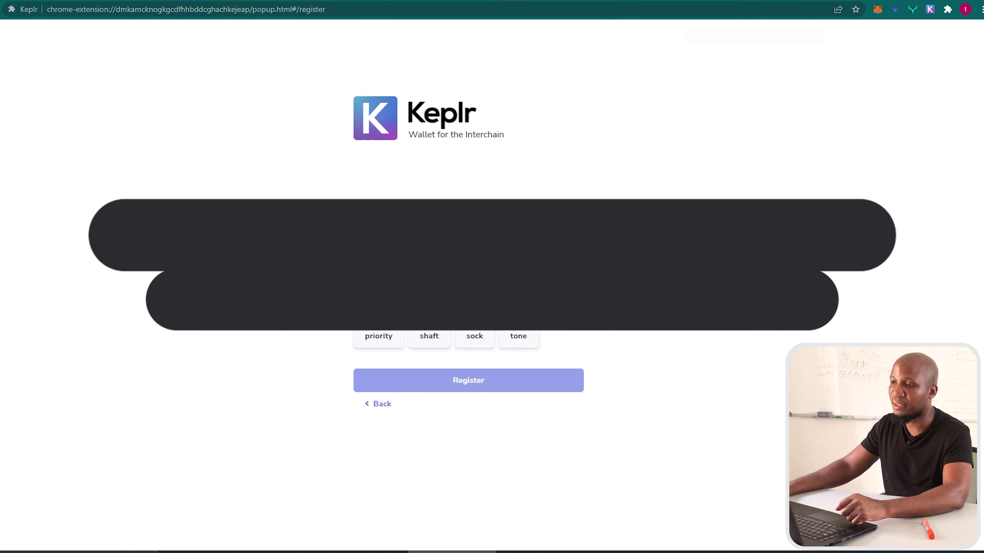
Verify the mnemonic by selecting the seed words in their correct order.
{"action": "left_click", "coordinate": [378, 285]}
{"action": "left_click", "coordinate": [426, 285]}
{"action": "left_click", "coordinate": [473, 285]}
{"action": "left_click", "coordinate": [519, 310]}
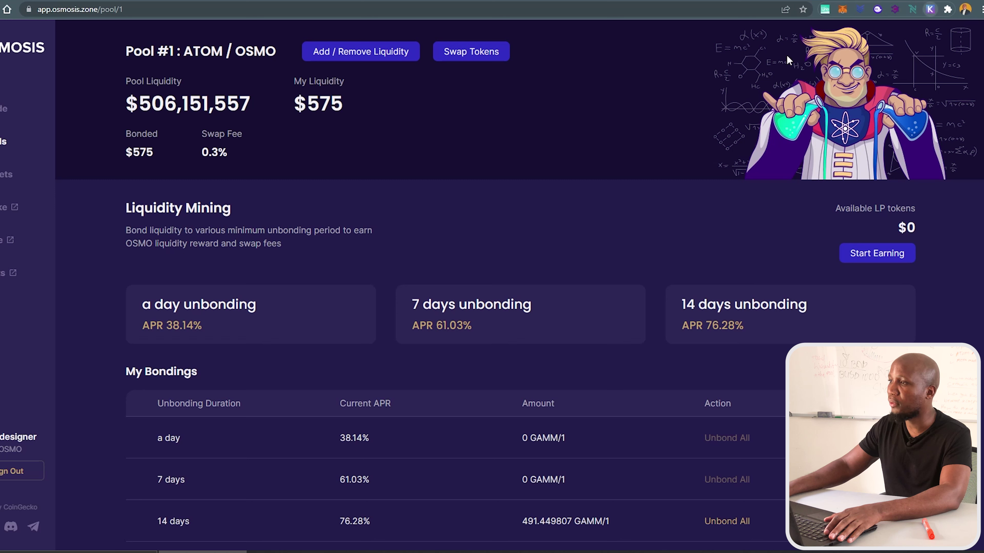
Open Keplr over Osmosis and highlight the 72.18911 staked and 0.143583 available OSMO.
{"action": "left_click", "coordinate": [930, 9]}
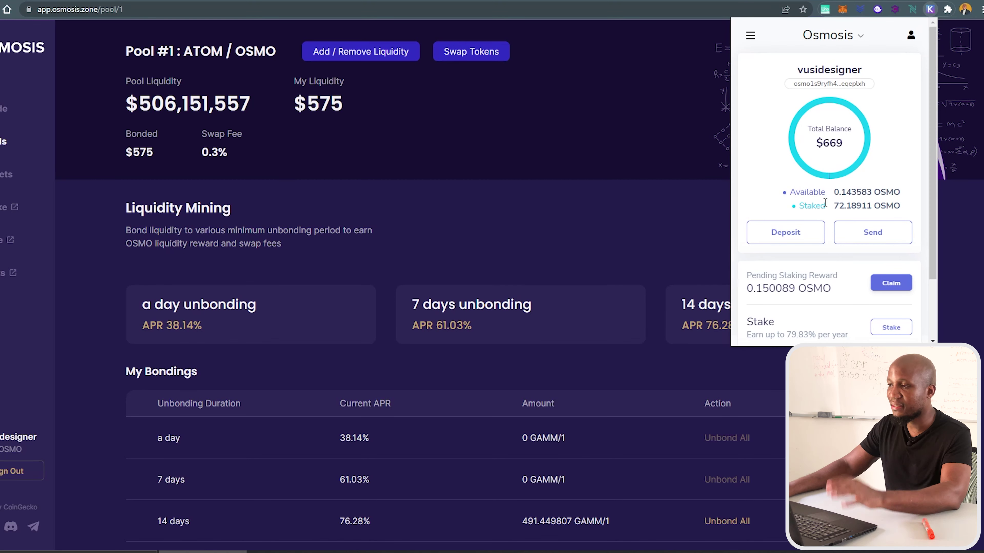
{"action": "left_click_drag", "start_coordinate": [835, 205], "coordinate": [889, 205]}
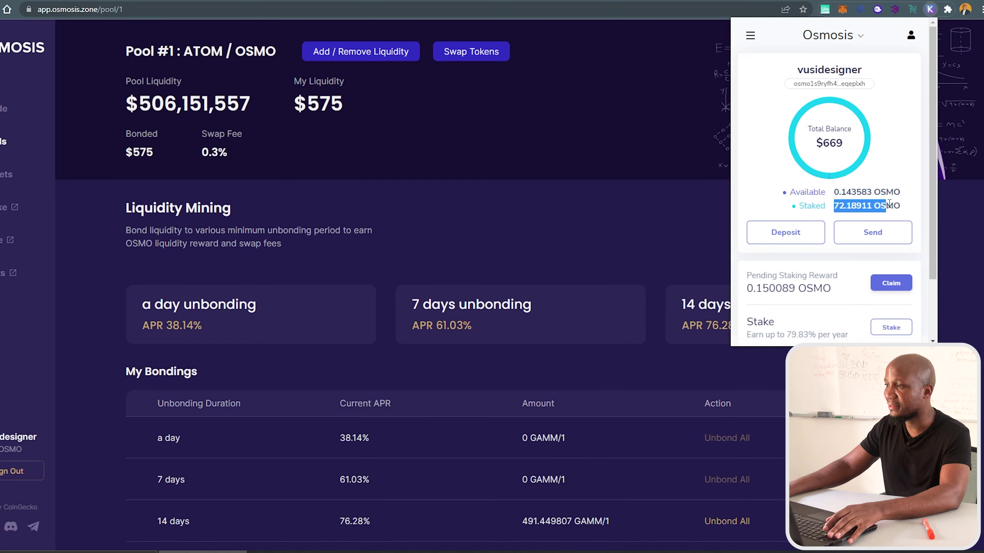
{"action": "left_click_drag", "start_coordinate": [833, 192], "coordinate": [871, 192]}
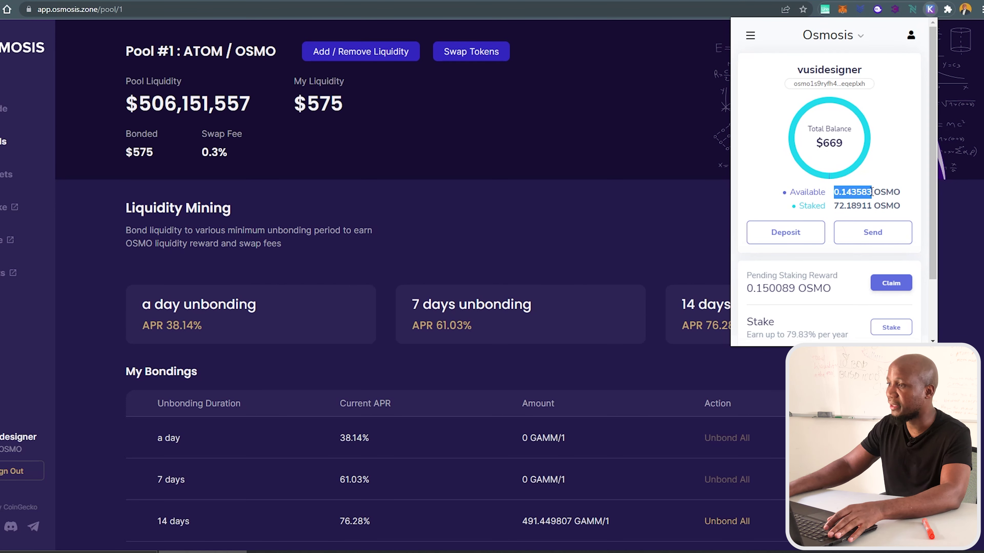
{"action": "left_click", "coordinate": [860, 39]}
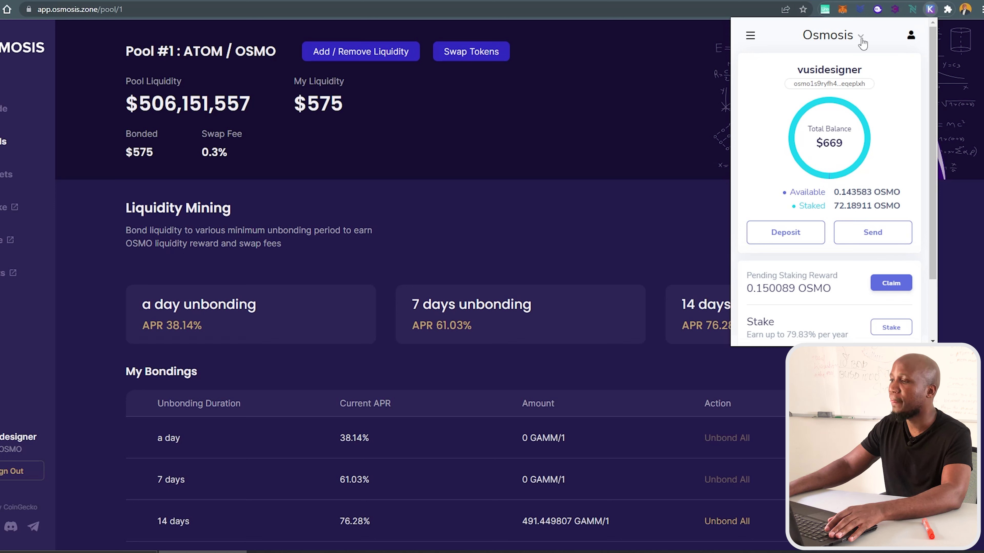
{"action": "left_click", "coordinate": [861, 40]}
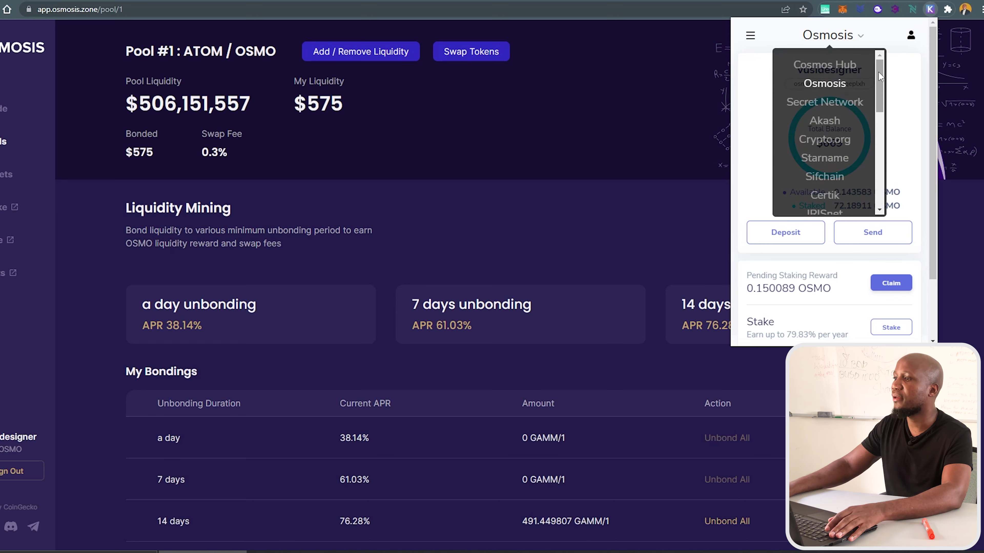
{"action": "mouse_move", "coordinate": [879, 72]}
{"action": "left_mouse_down"}
{"action": "mouse_move", "coordinate": [880, 168]}
{"action": "mouse_move", "coordinate": [888, 74]}
{"action": "left_mouse_up"}
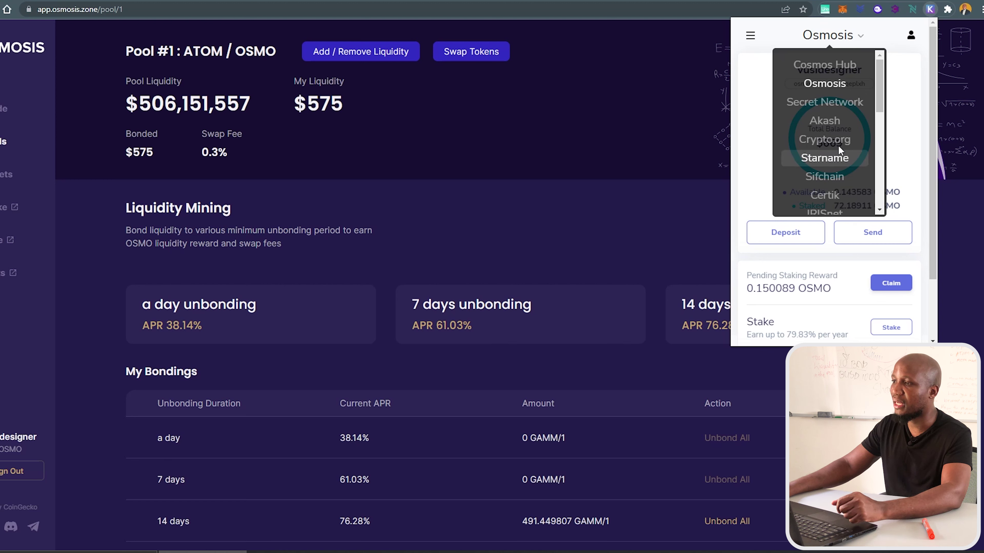
{"action": "left_click", "coordinate": [832, 162]}
{"action": "left_click", "coordinate": [819, 232]}
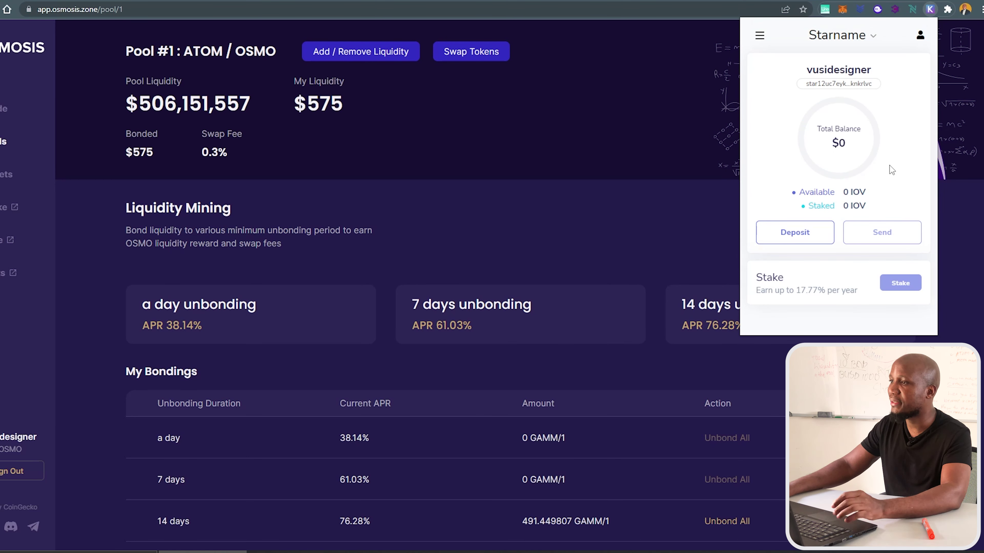
{"action": "left_click", "coordinate": [877, 42]}
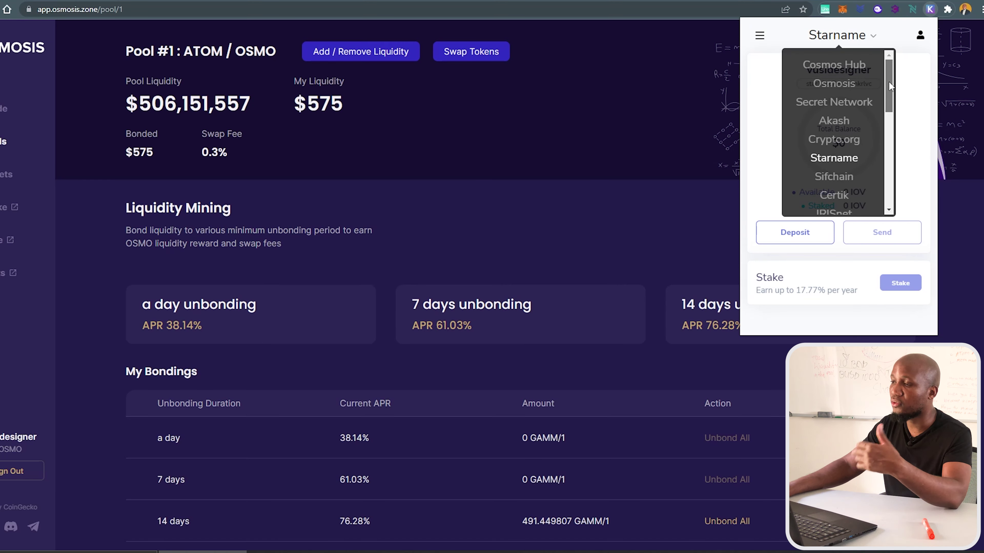
{"action": "left_click", "coordinate": [864, 70]}
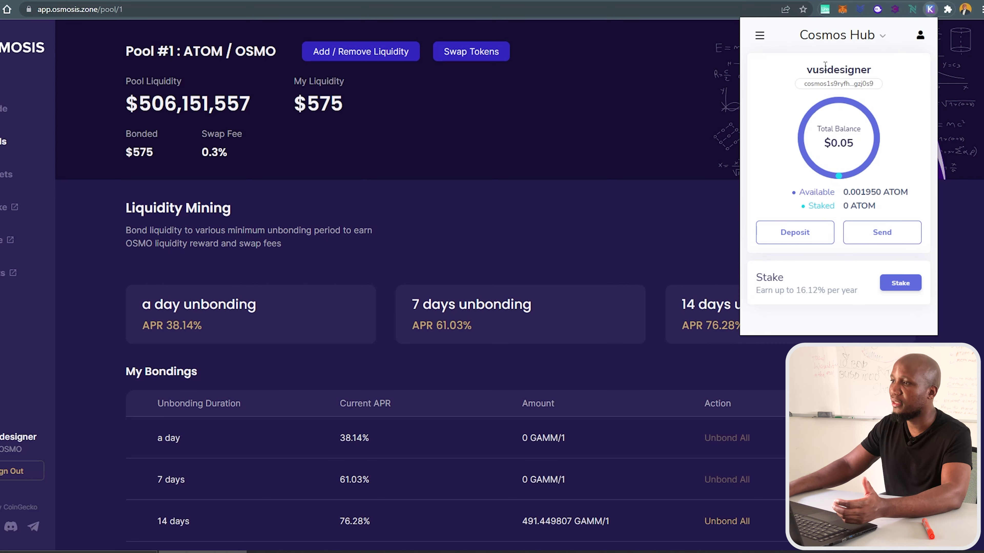
{"action": "left_click", "coordinate": [882, 38]}
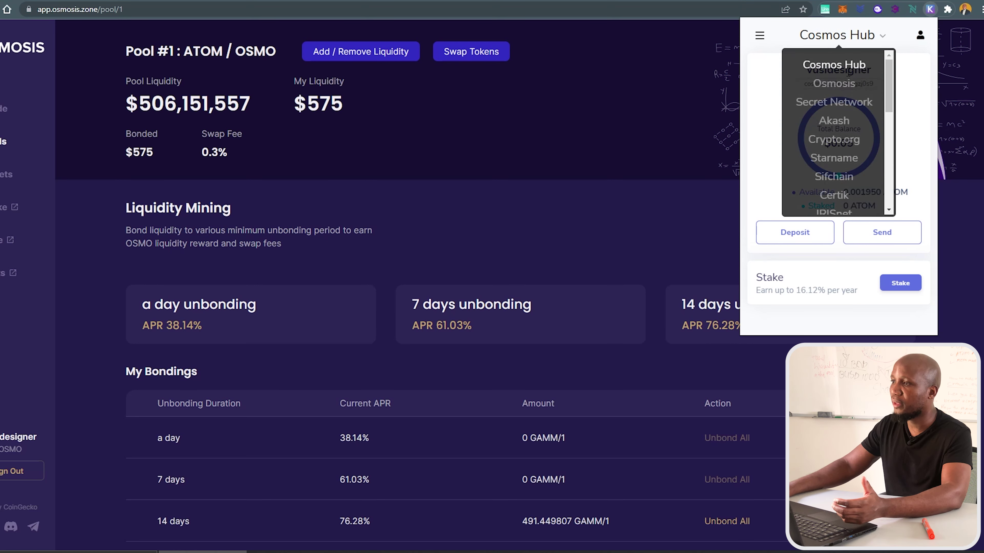
{"action": "left_click", "coordinate": [840, 85]}
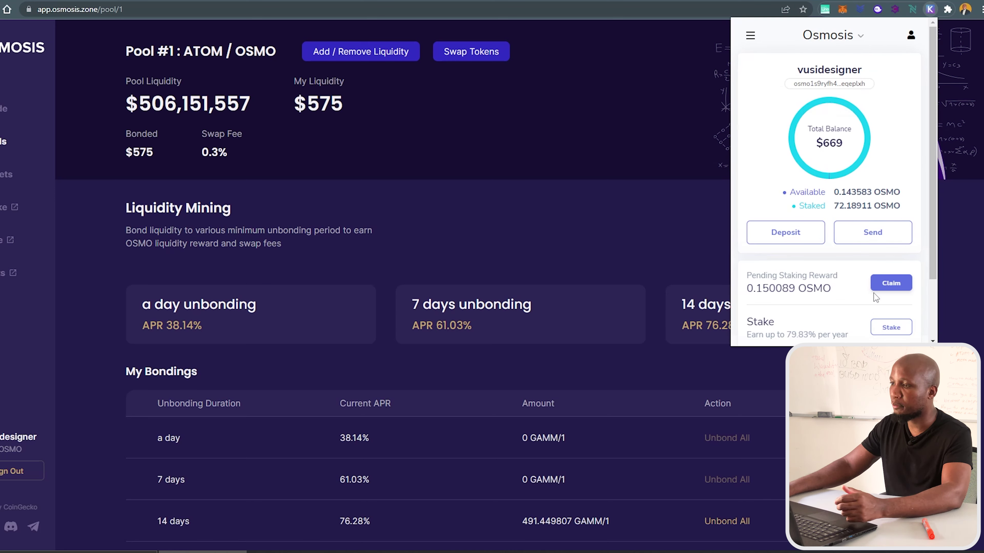
{"action": "scroll", "coordinate": [834, 250], "scroll_direction": "down", "scroll_amount": 2}
{"action": "scroll", "coordinate": [833, 250], "scroll_direction": "up", "scroll_amount": 2}
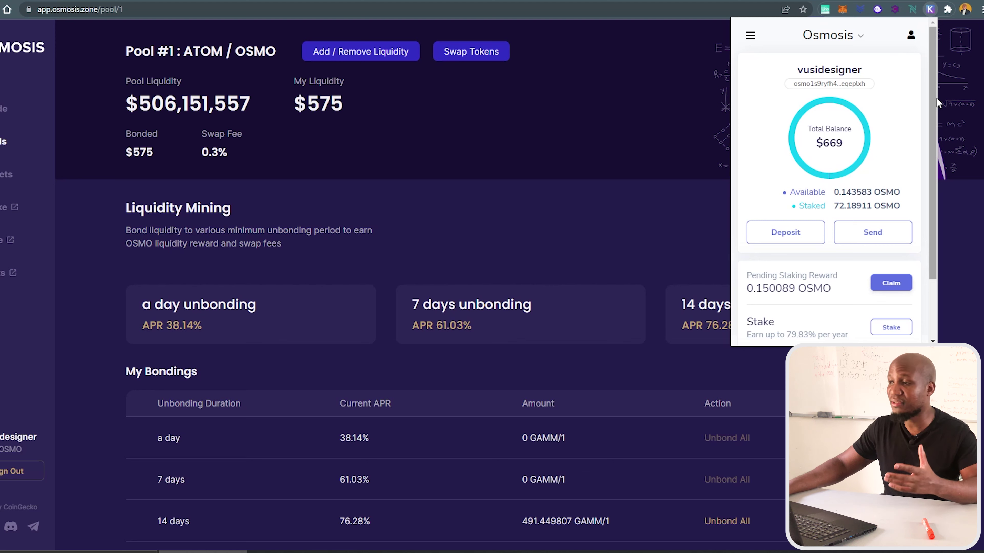
Switch the Keplr wallet to the Juno chain and copy its address.
{"action": "left_click", "coordinate": [862, 40]}
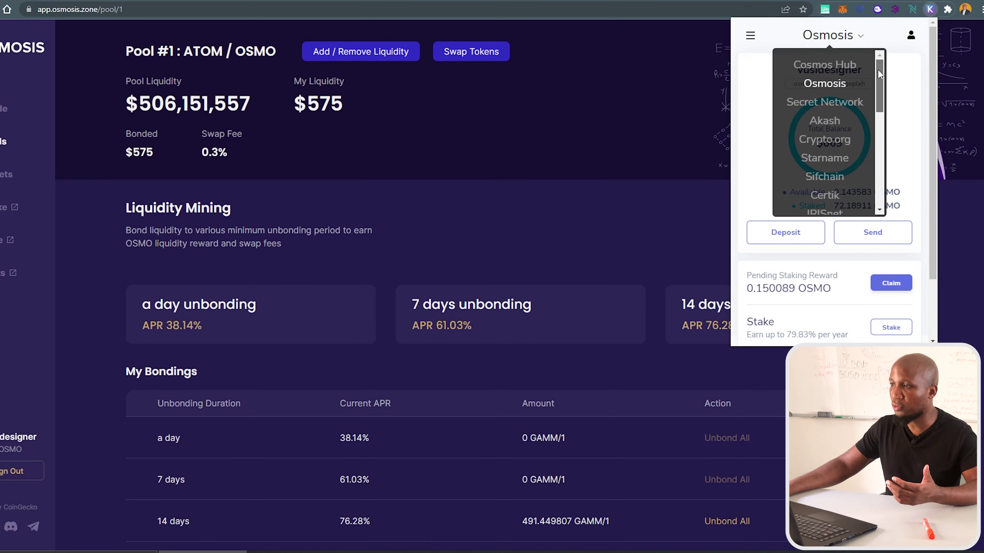
{"action": "left_click_drag", "start_coordinate": [879, 73], "coordinate": [878, 133]}
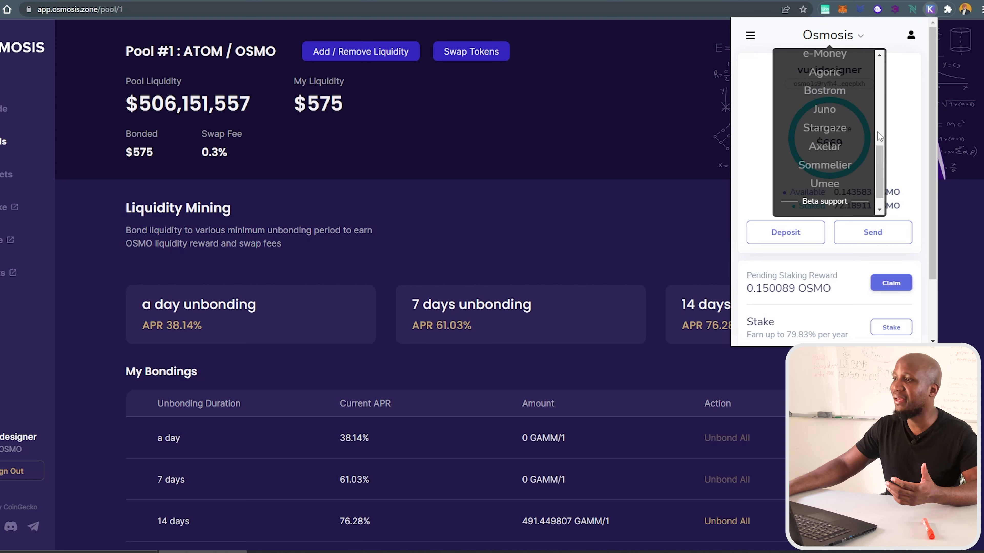
{"action": "left_click", "coordinate": [828, 113]}
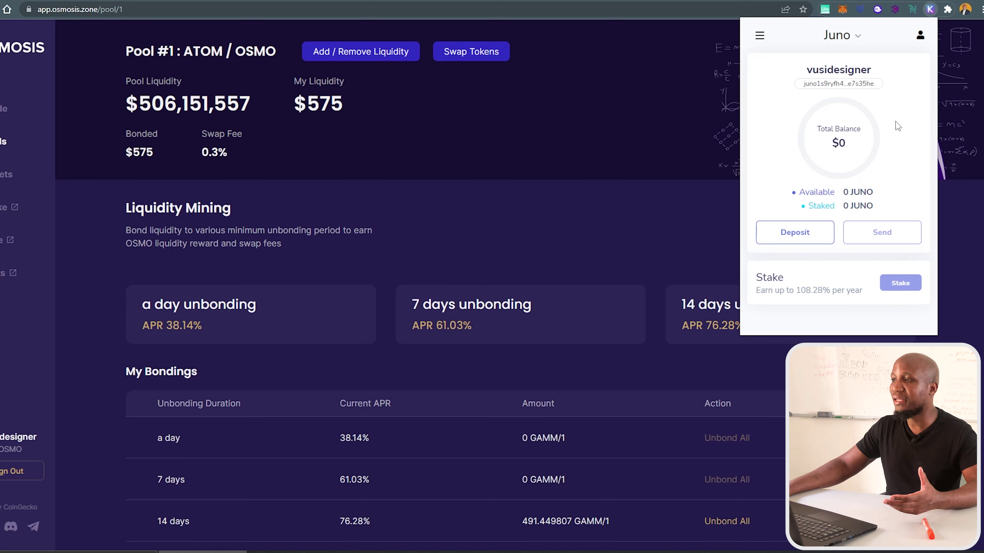
{"action": "left_click", "coordinate": [866, 84]}
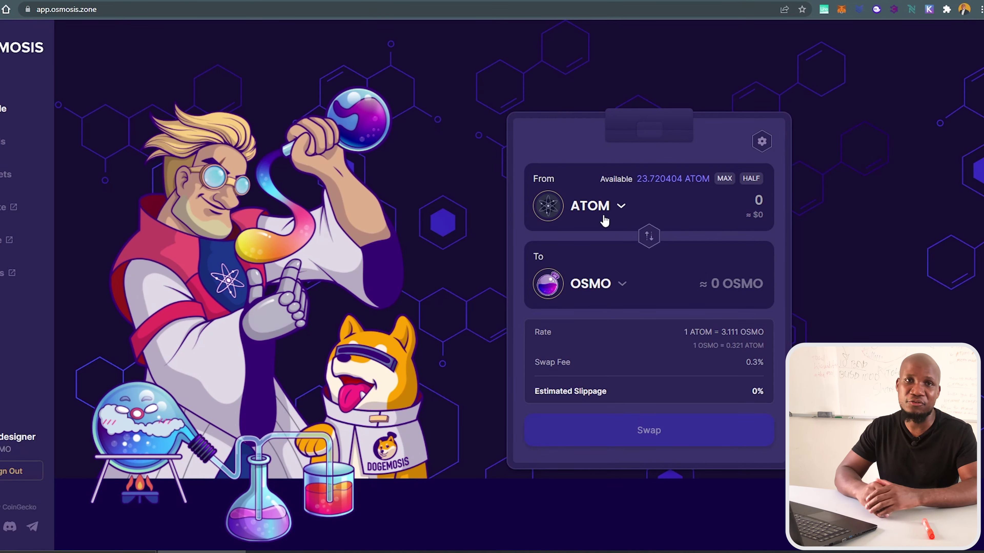
Swap the full 23.720404 ATOM balance into JUNO and approve it in Keplr.
{"action": "left_click", "coordinate": [621, 284]}
{"action": "left_click", "coordinate": [575, 358]}
{"action": "left_click", "coordinate": [725, 178]}
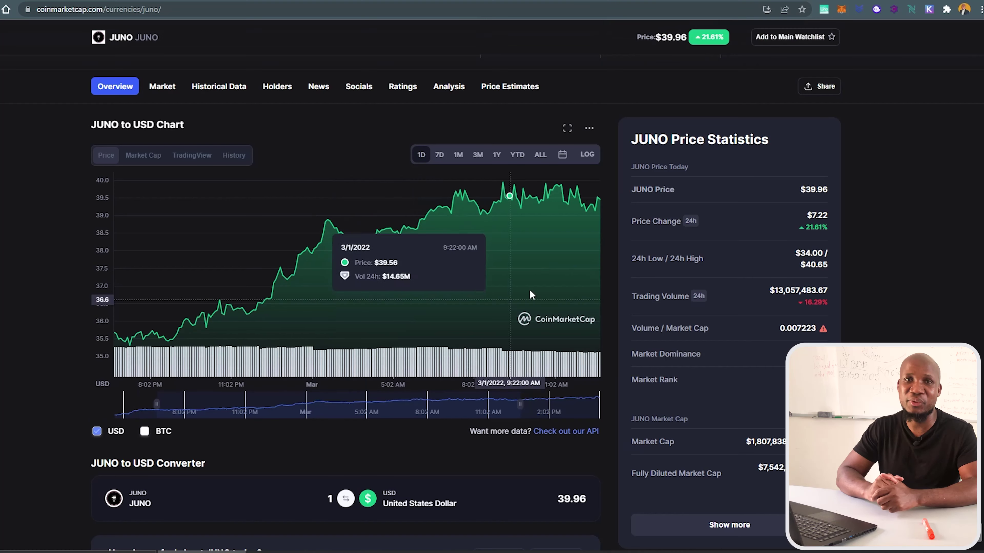
{"action": "left_click", "coordinate": [541, 155]}
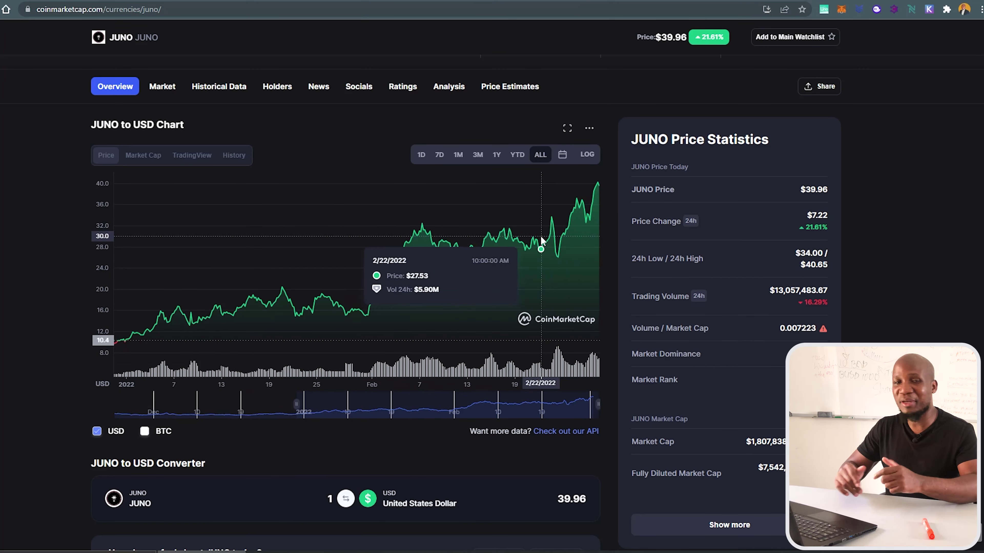
{"action": "scroll", "coordinate": [96, 341], "scroll_direction": "up", "scroll_amount": 5}
{"action": "left_click", "coordinate": [97, 342]}
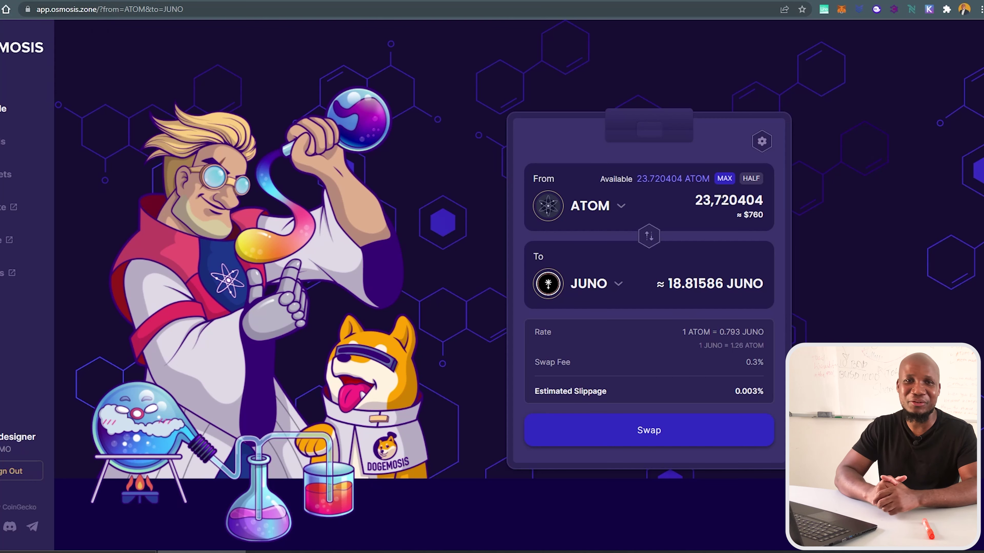
{"action": "left_click", "coordinate": [649, 430]}
{"action": "left_click", "coordinate": [83, 302]}
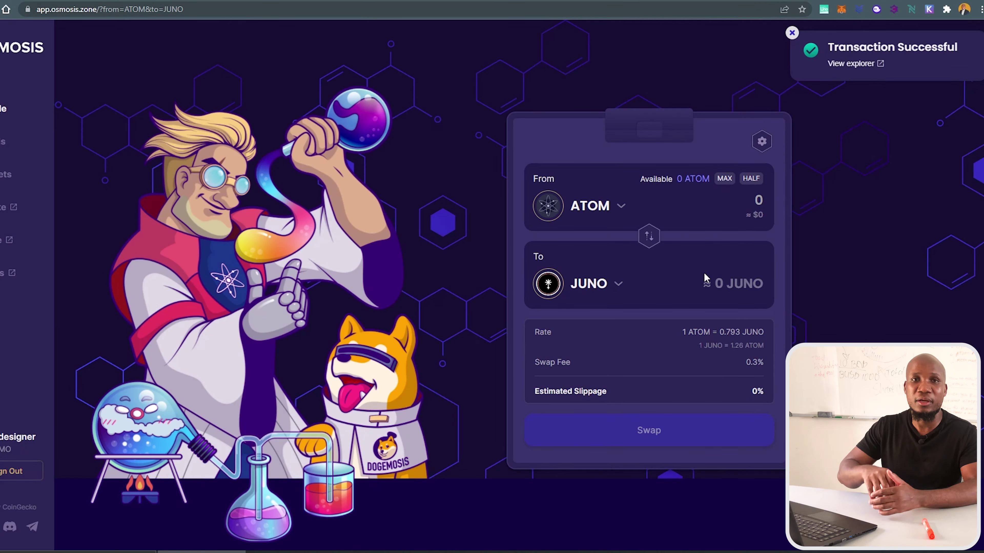
Check the wallet balances, then open the withdrawal form for the 18.758709 JUNO.
{"action": "left_click", "coordinate": [929, 9]}
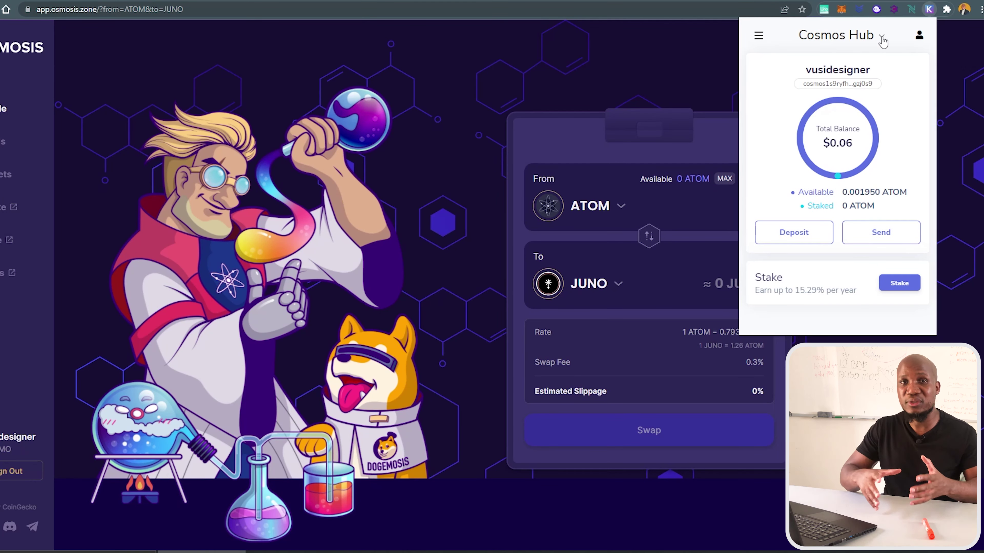
{"action": "left_click", "coordinate": [649, 236]}
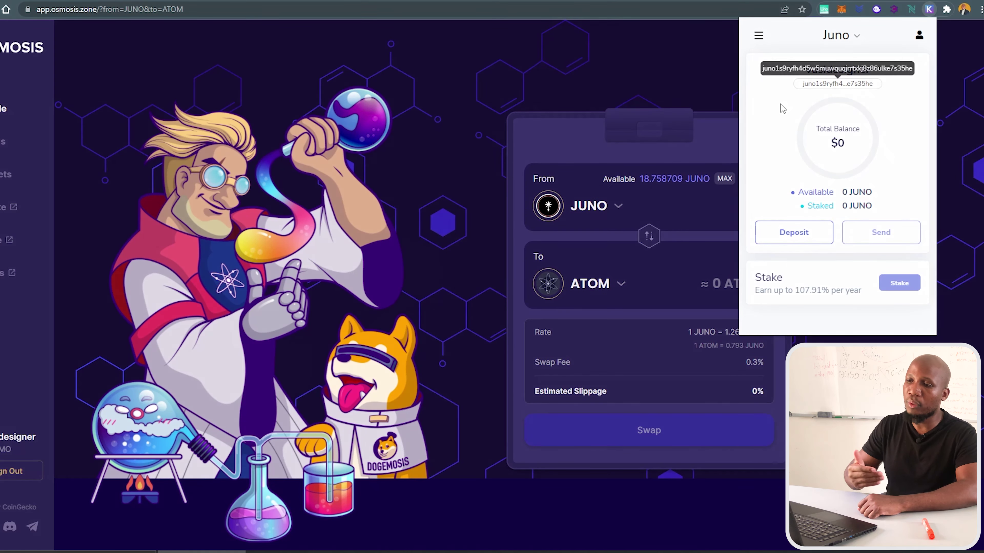
{"action": "left_click", "coordinate": [8, 174]}
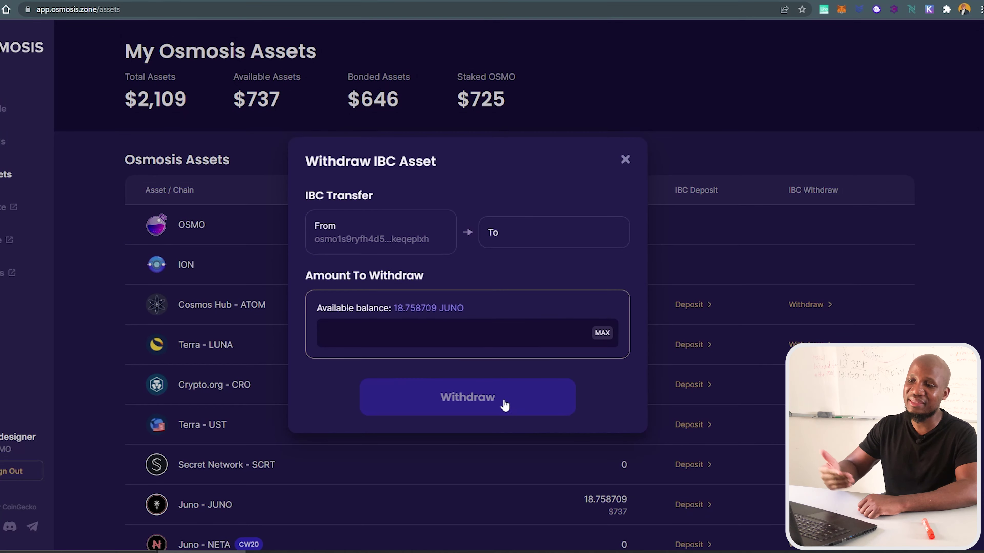
Withdraw the full 18.758709 JUNO to Juno, approving the connection and transaction in Keplr.
{"action": "left_click", "coordinate": [503, 403]}
{"action": "left_click", "coordinate": [808, 505]}
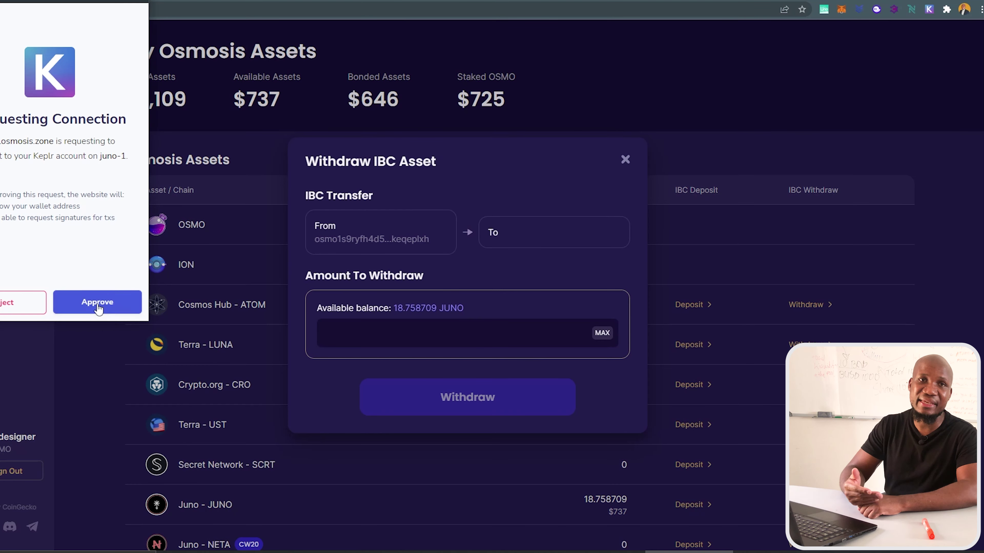
{"action": "left_click", "coordinate": [98, 307]}
{"action": "left_click", "coordinate": [467, 397]}
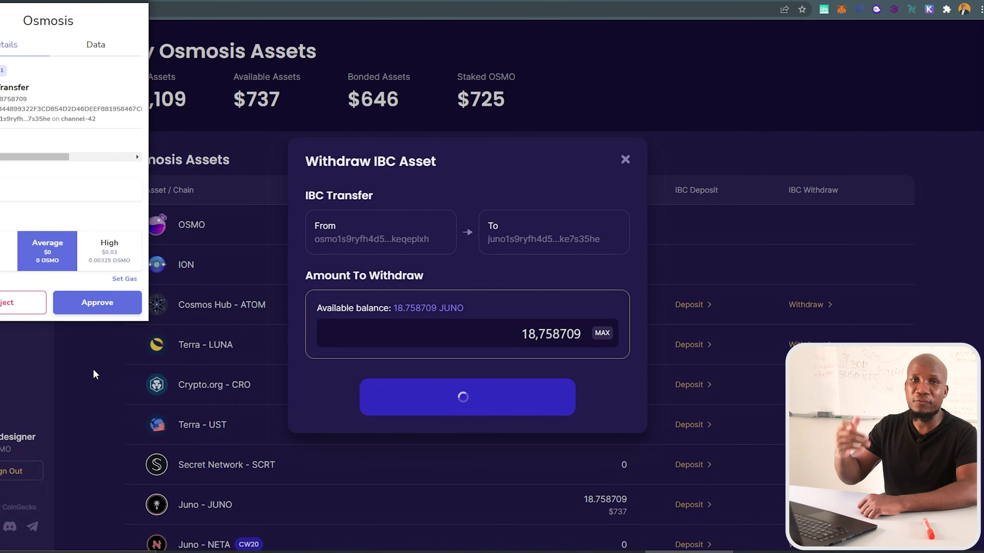
{"action": "left_click", "coordinate": [81, 301]}
{"action": "left_click", "coordinate": [929, 9]}
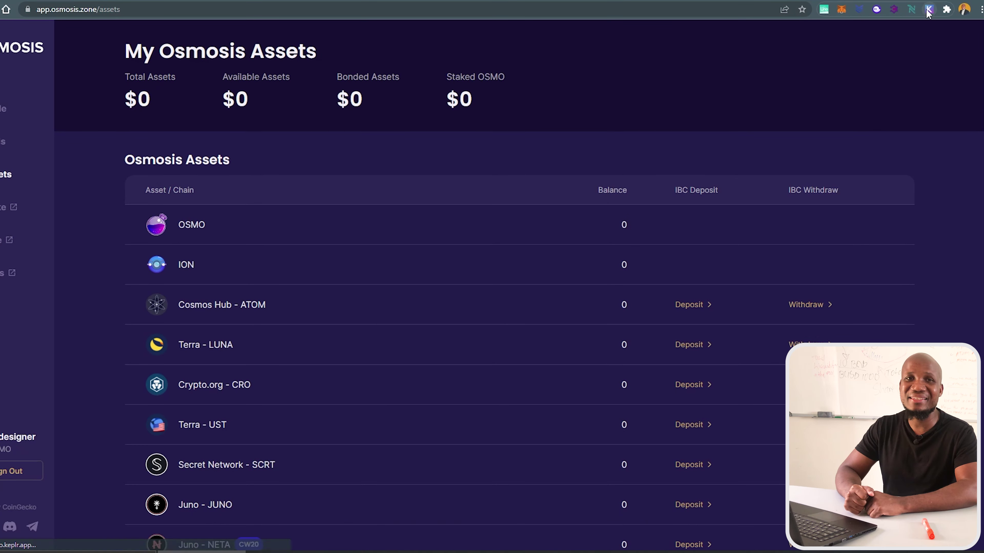